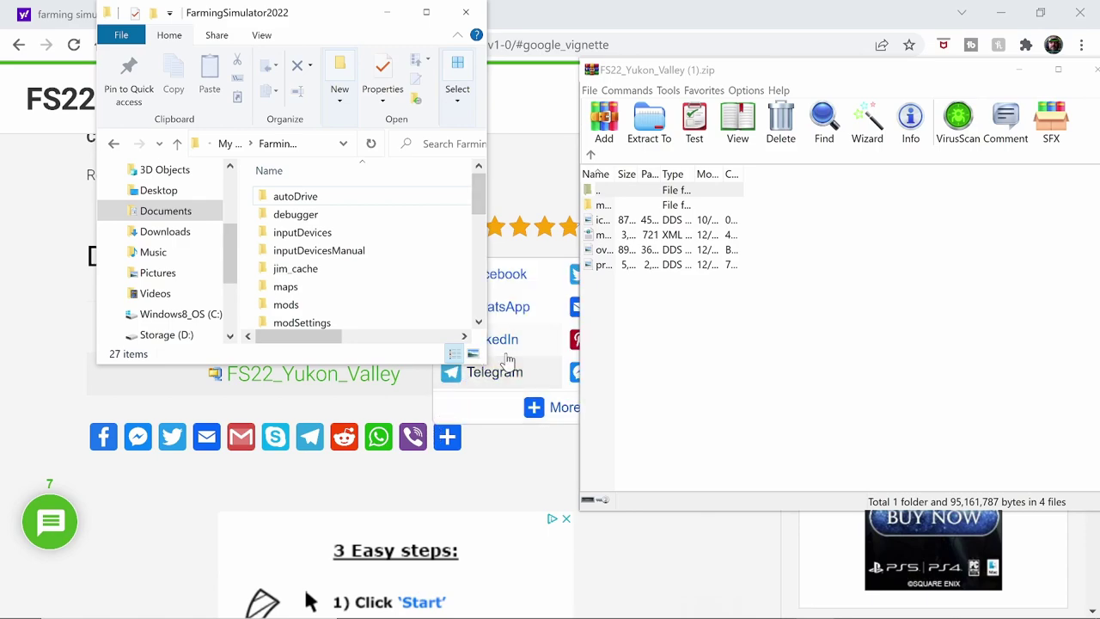
Reposition the FarmingSimulator2022 Explorer window lower, then up and right over the WinRAR archive.
{"action": "left_click_drag", "start_coordinate": [325, 26], "coordinate": [473, 384]}
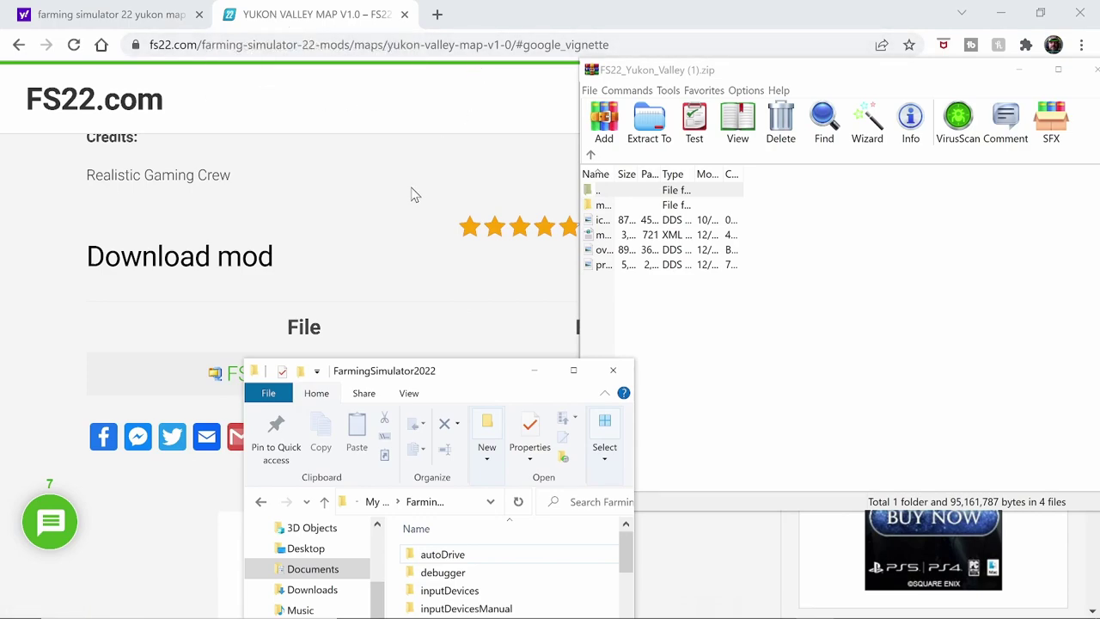
{"action": "left_click_drag", "start_coordinate": [470, 370], "coordinate": [771, 227]}
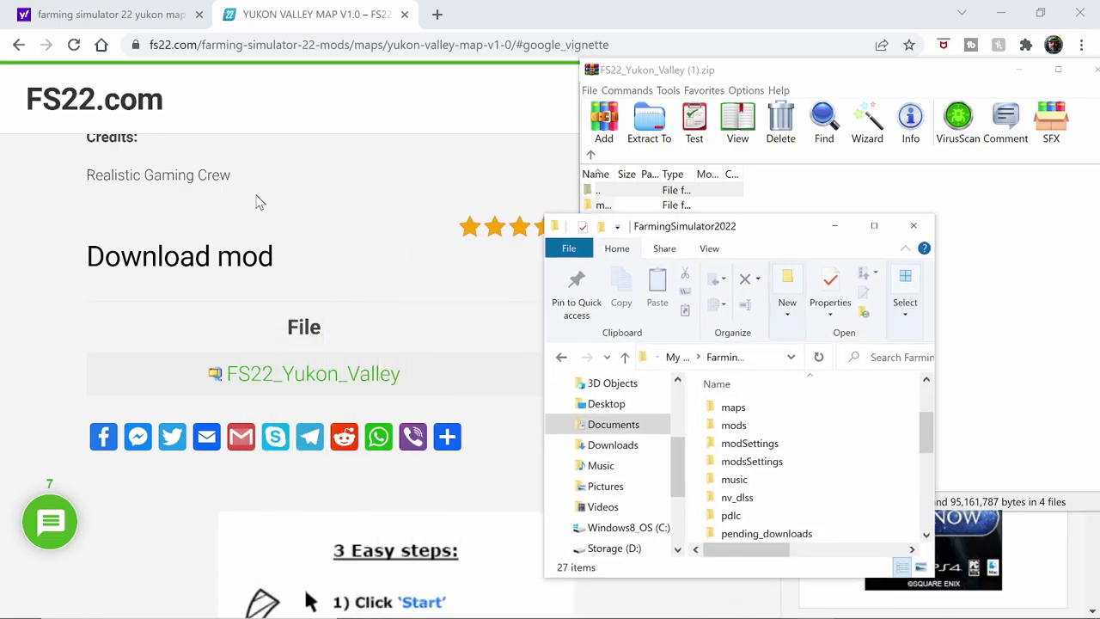
Bring the Yukon Valley Map V1.0 page forward and scroll to its Download mod section.
{"action": "left_click", "coordinate": [64, 196]}
{"action": "scroll", "coordinate": [443, 255], "scroll_direction": "up", "scroll_amount": 5}
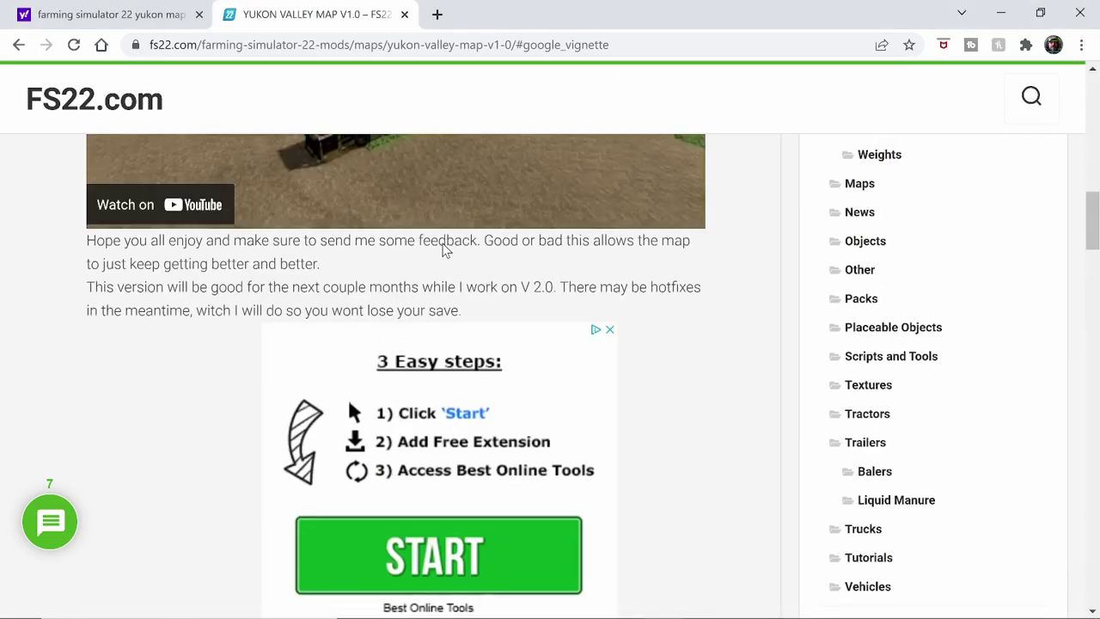
{"action": "scroll", "coordinate": [444, 245], "scroll_direction": "up", "scroll_amount": 5}
{"action": "scroll", "coordinate": [464, 241], "scroll_direction": "up", "scroll_amount": 5}
{"action": "scroll", "coordinate": [498, 236], "scroll_direction": "up", "scroll_amount": 3}
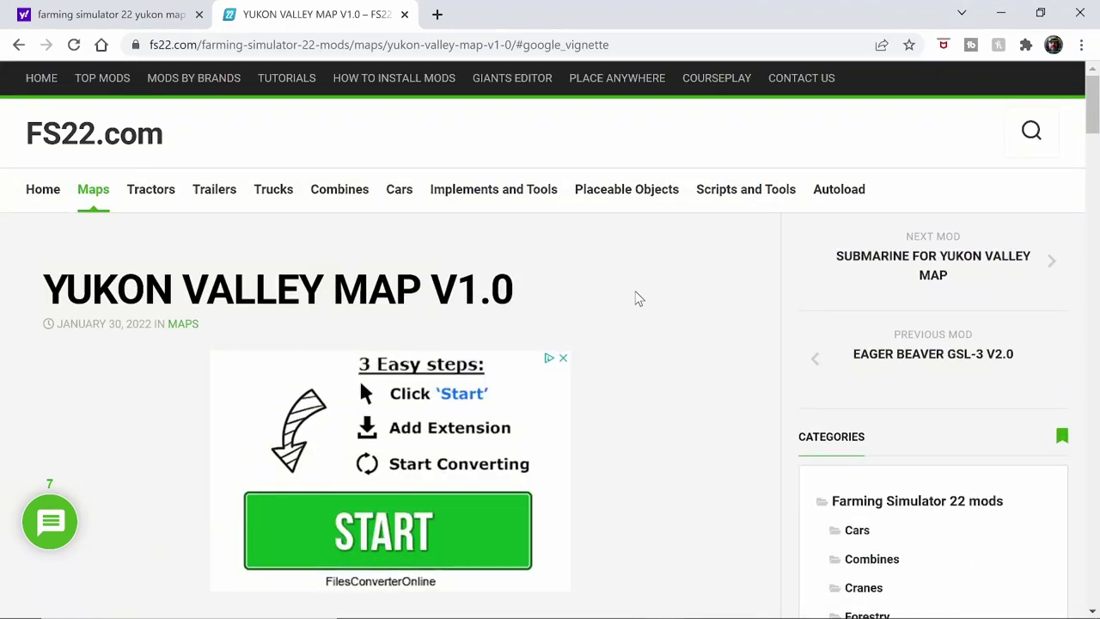
{"action": "scroll", "coordinate": [634, 297], "scroll_direction": "down", "scroll_amount": 3}
{"action": "scroll", "coordinate": [635, 297], "scroll_direction": "down", "scroll_amount": 4}
{"action": "scroll", "coordinate": [636, 297], "scroll_direction": "down", "scroll_amount": 5}
{"action": "scroll", "coordinate": [636, 298], "scroll_direction": "down", "scroll_amount": 5}
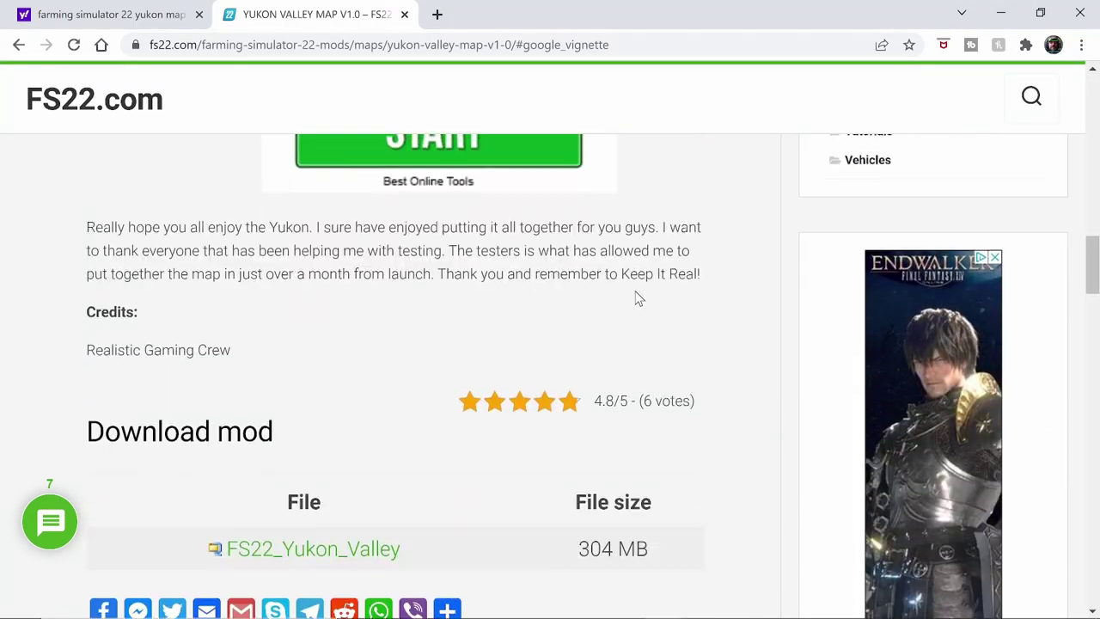
{"action": "scroll", "coordinate": [641, 297], "scroll_direction": "down", "scroll_amount": 3}
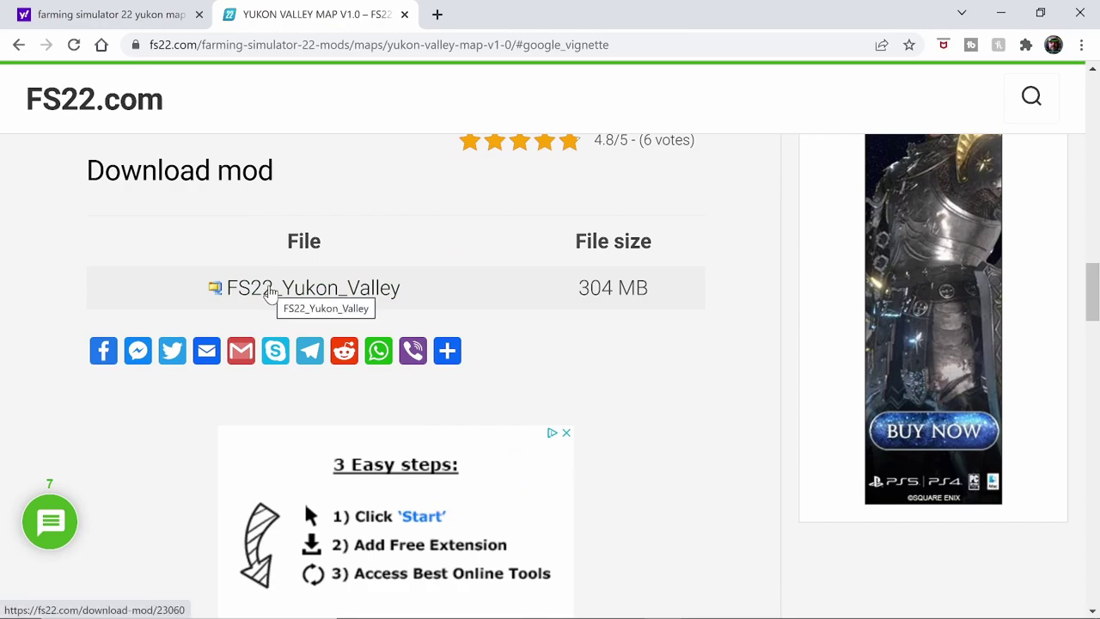
Download the FS22_Yukon_Valley map file from the Download mod section.
{"action": "left_click", "coordinate": [270, 292]}
{"action": "scroll", "coordinate": [454, 385], "scroll_direction": "down", "scroll_amount": 3}
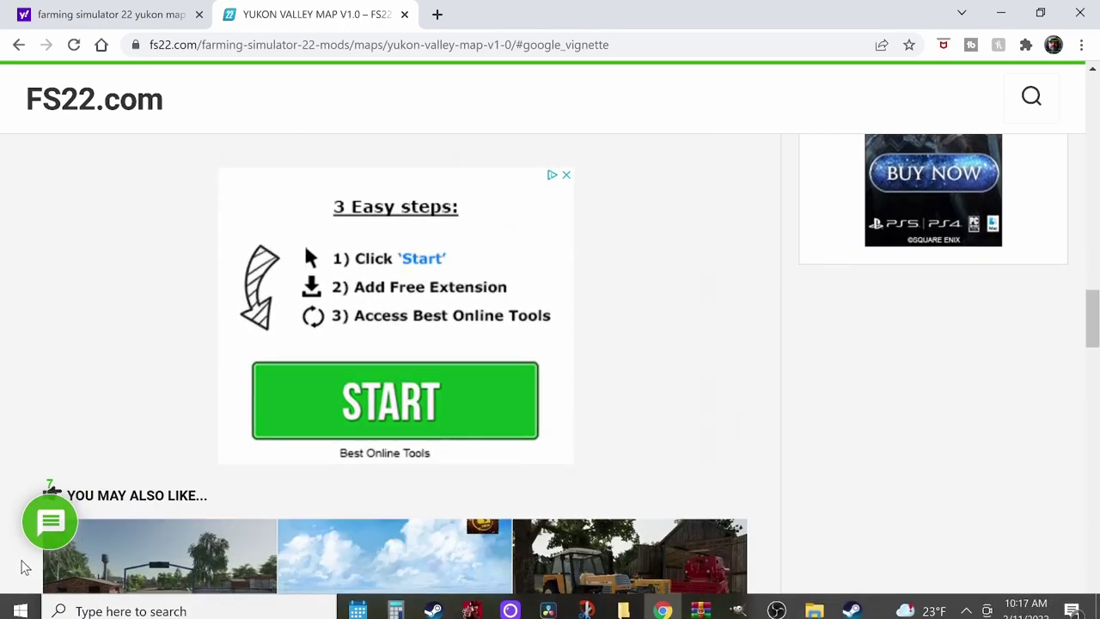
{"action": "scroll", "coordinate": [754, 494], "scroll_direction": "down", "scroll_amount": 2}
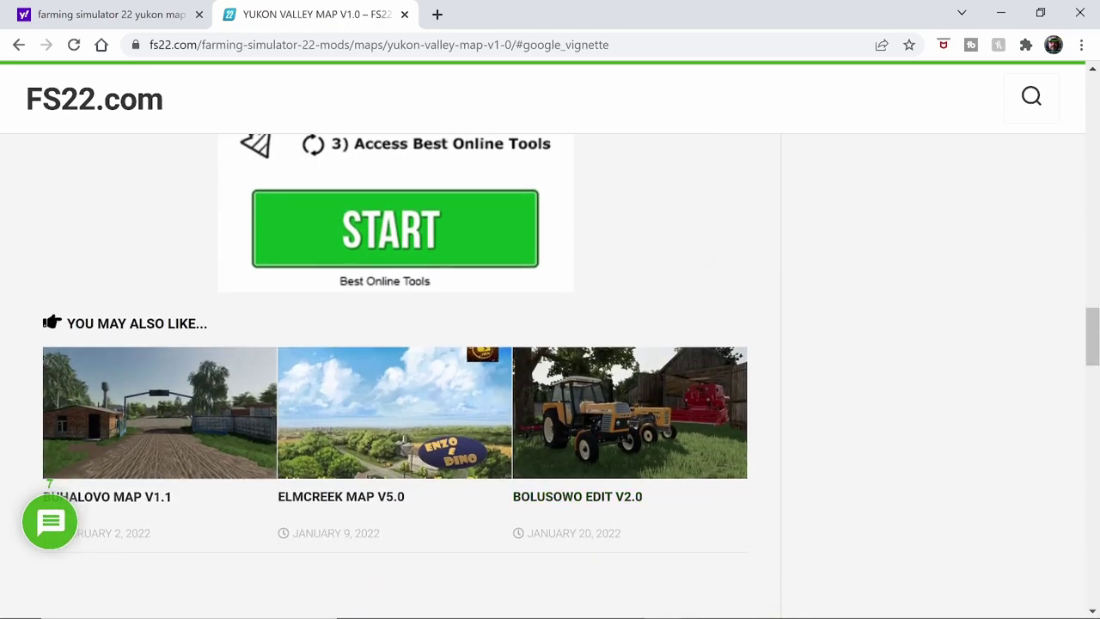
{"action": "mouse_move", "coordinate": [701, 610]}
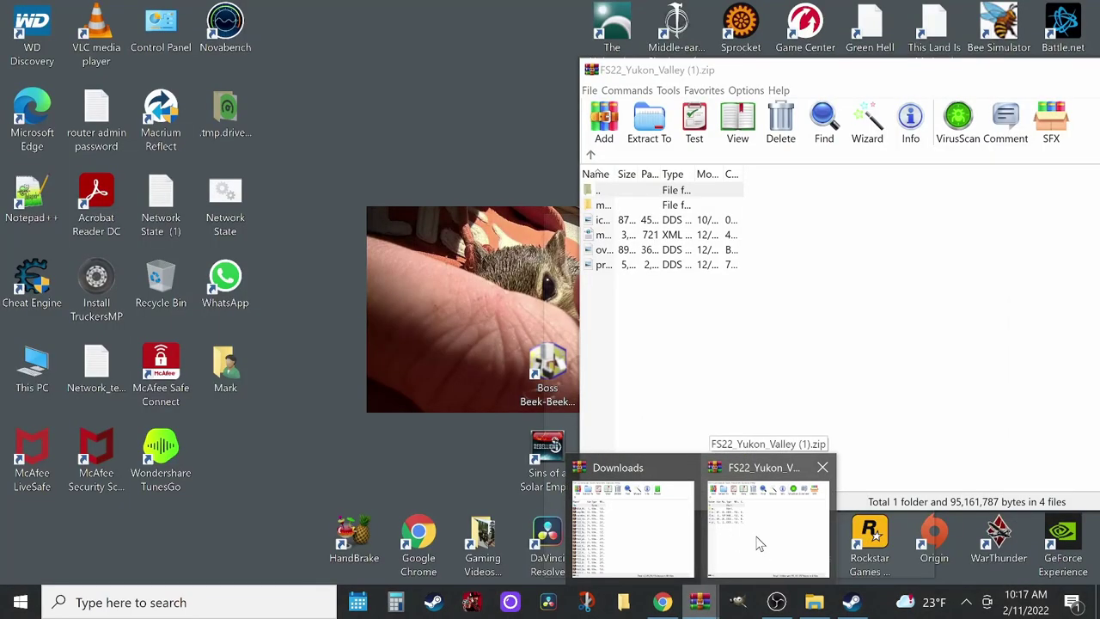
Bring the FS22_Yukon_Valley WinRAR window forward and go up to the Downloads listing of 86 files.
{"action": "left_click", "coordinate": [760, 543]}
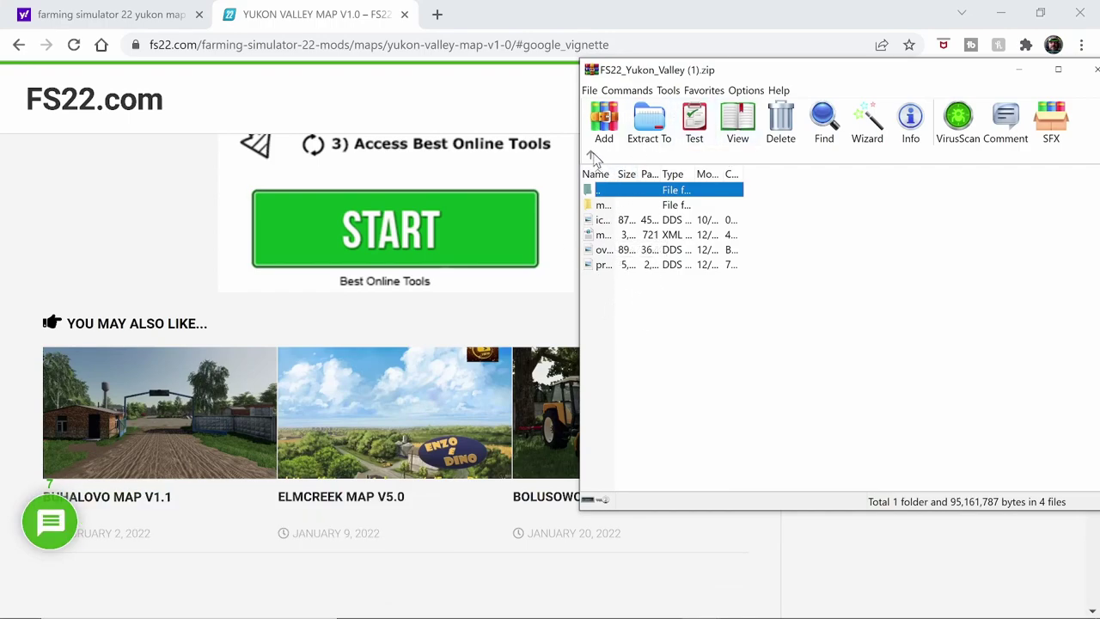
{"action": "left_click", "coordinate": [590, 156]}
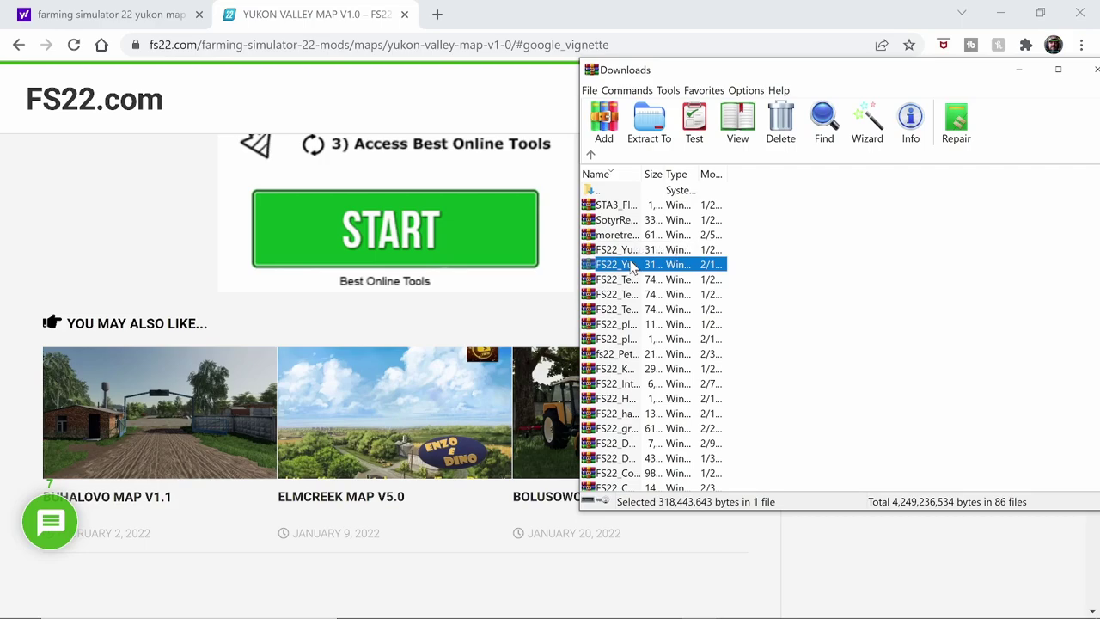
{"action": "mouse_move", "coordinate": [624, 615]}
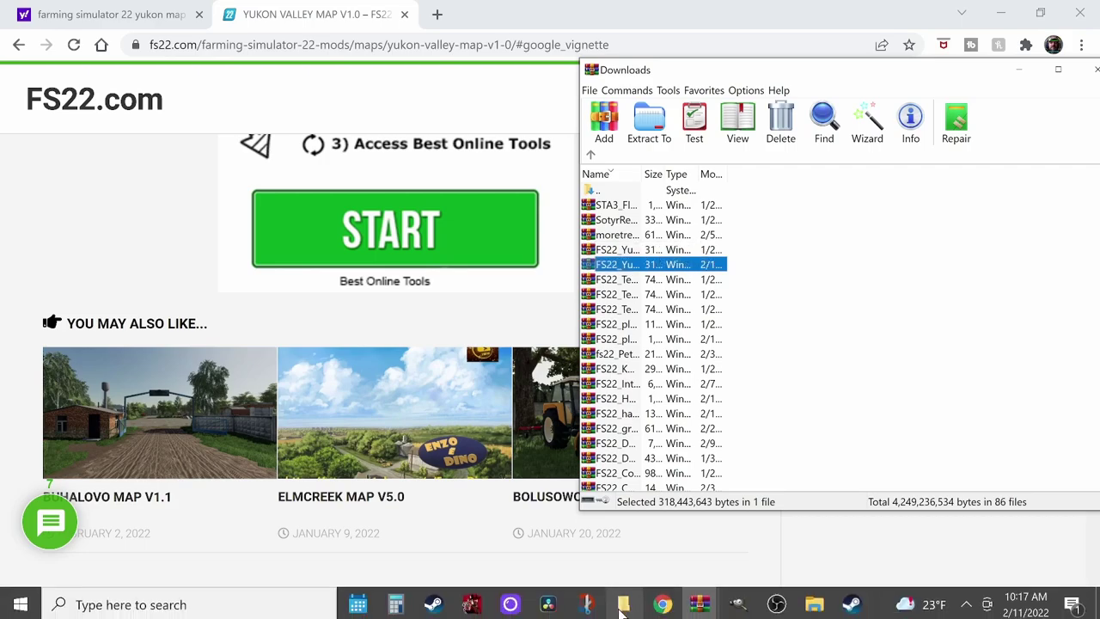
Navigate Explorer through Documents, My Games, FarmingSimulator2022 into the 98-item mods folder.
{"action": "left_click", "coordinate": [818, 607]}
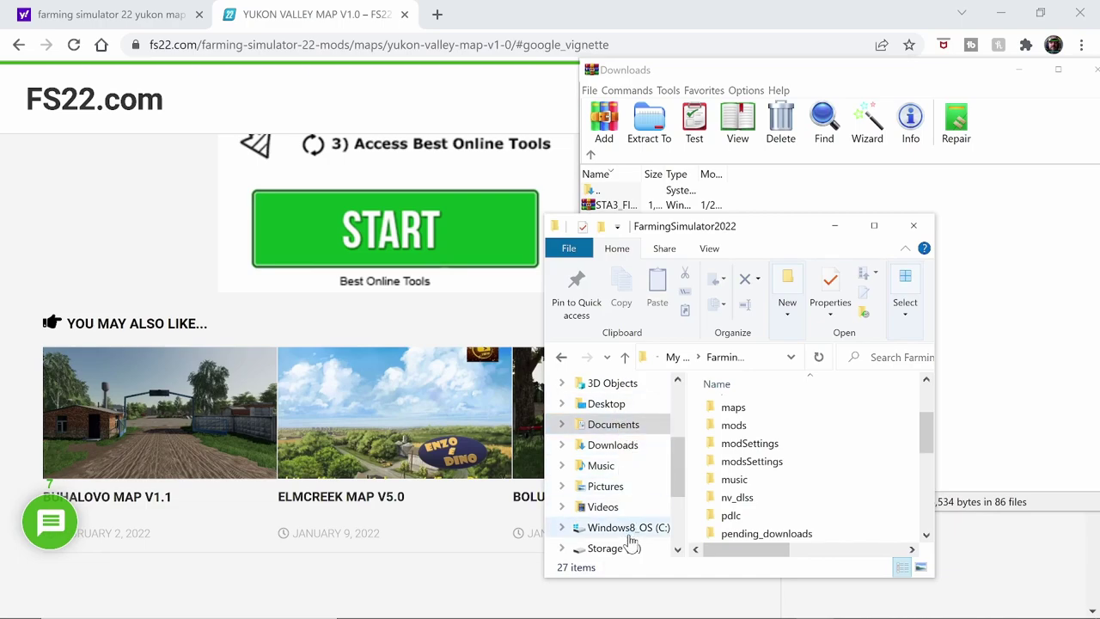
{"action": "left_click", "coordinate": [615, 424]}
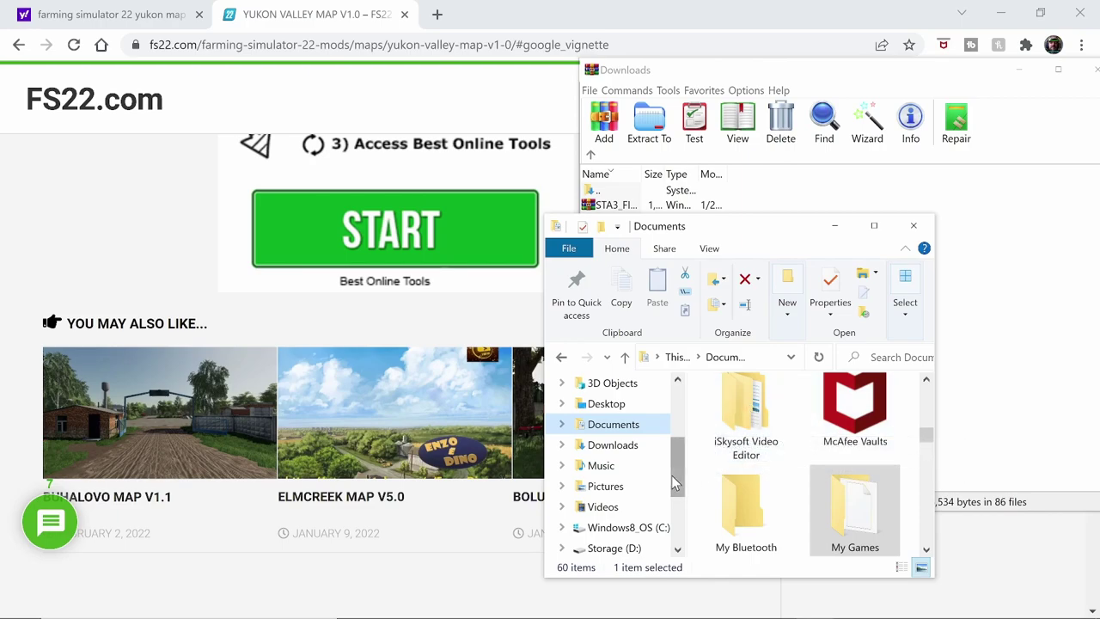
{"action": "double_click", "coordinate": [863, 519]}
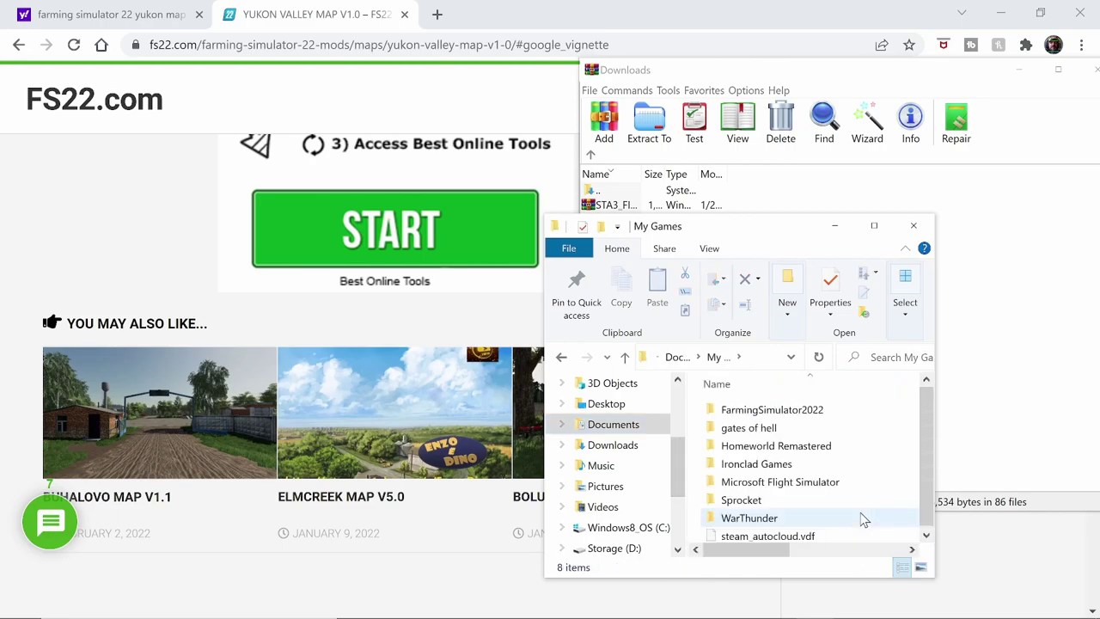
{"action": "double_click", "coordinate": [771, 411]}
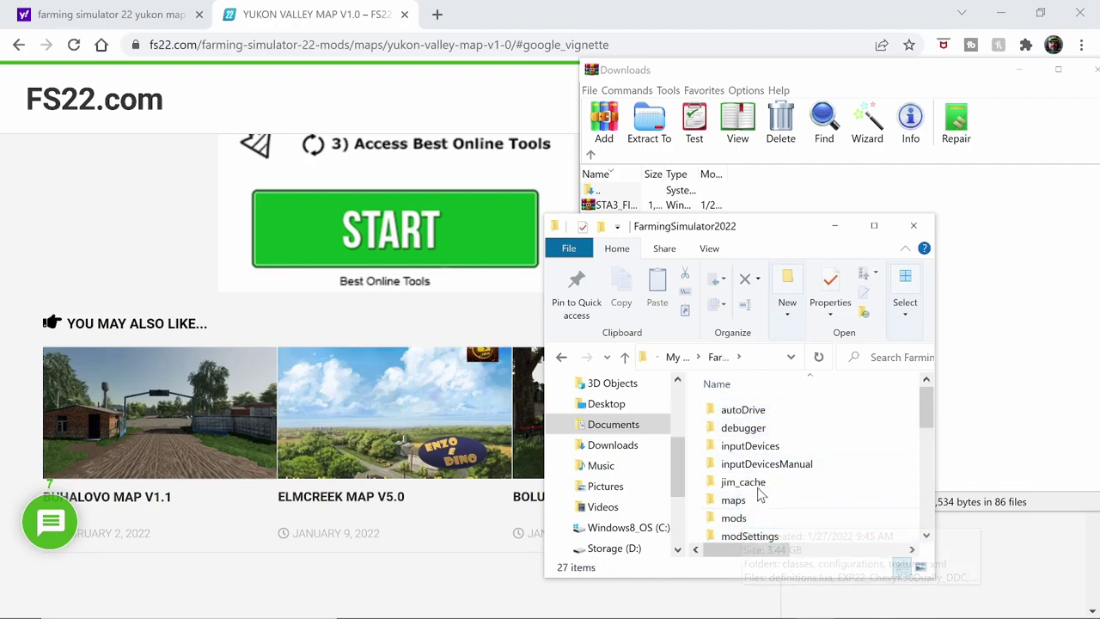
{"action": "double_click", "coordinate": [735, 520]}
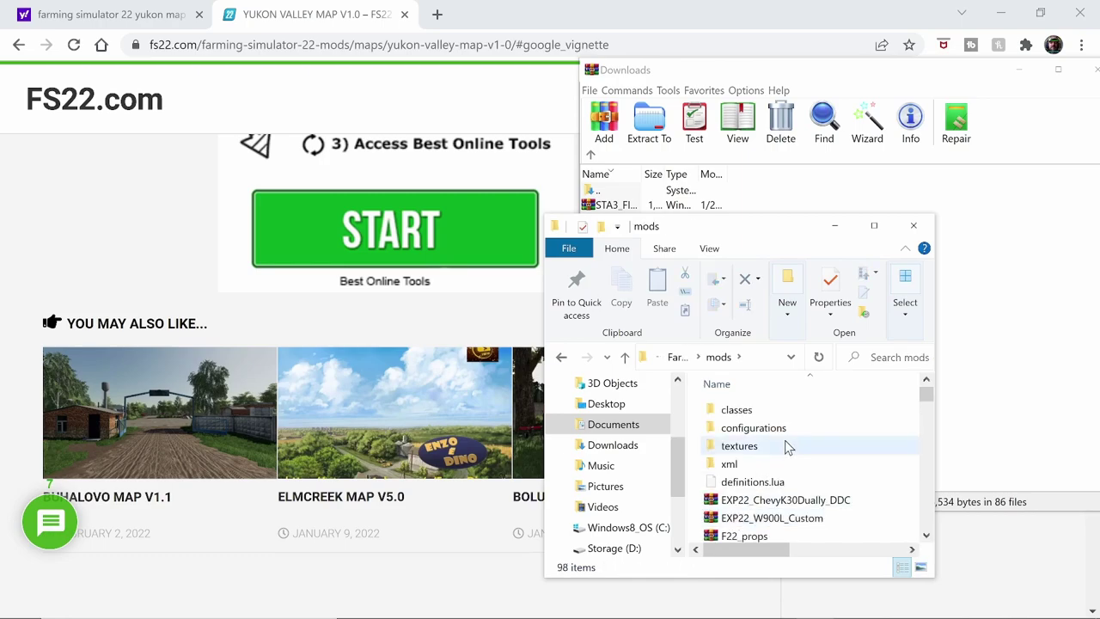
{"action": "scroll", "coordinate": [800, 438], "scroll_direction": "down", "scroll_amount": 1}
{"action": "scroll", "coordinate": [800, 439], "scroll_direction": "down", "scroll_amount": 3}
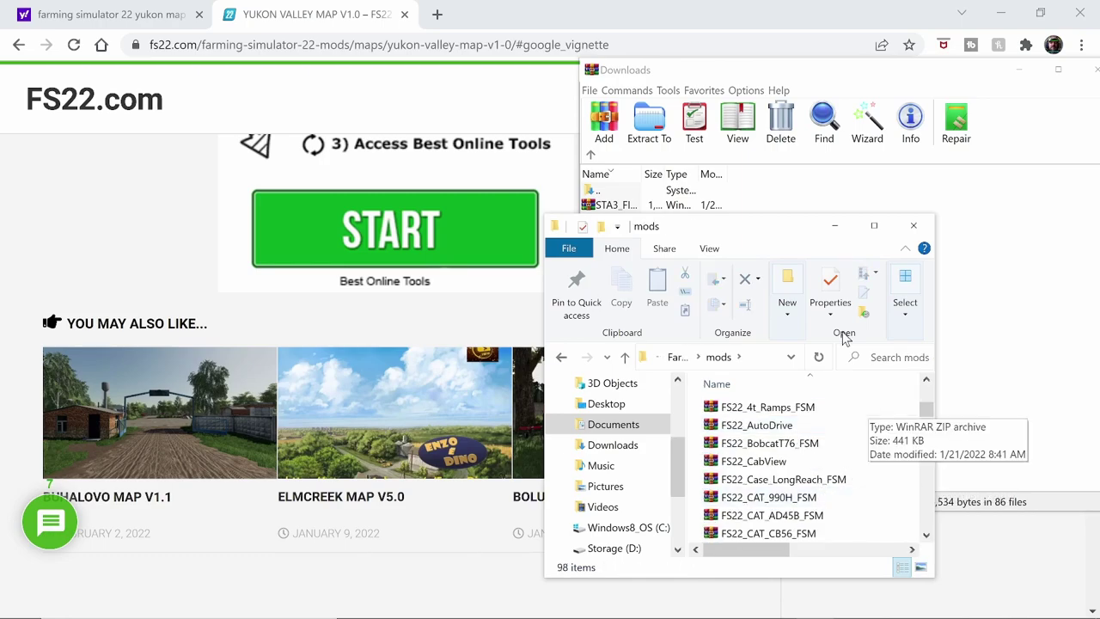
Drag the FS22_Yukon_Valley zip from WinRAR's Downloads list into the mods folder, then close WinRAR.
{"action": "left_click_drag", "start_coordinate": [777, 238], "coordinate": [281, 108]}
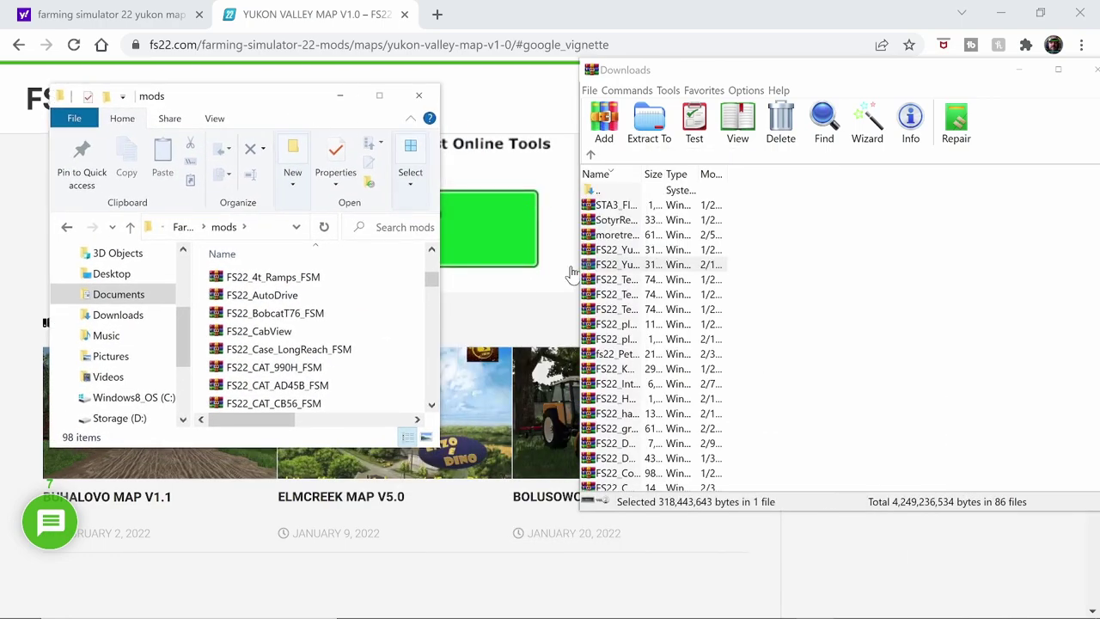
{"action": "left_click_drag", "start_coordinate": [617, 266], "coordinate": [361, 308]}
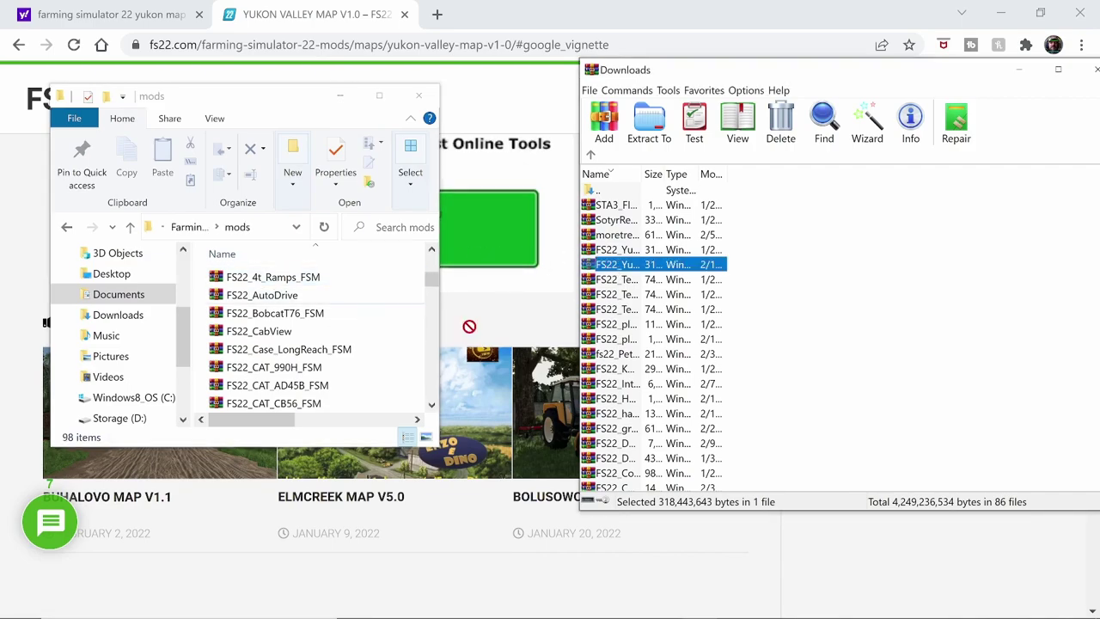
{"action": "left_click_drag", "start_coordinate": [361, 308], "coordinate": [799, 338]}
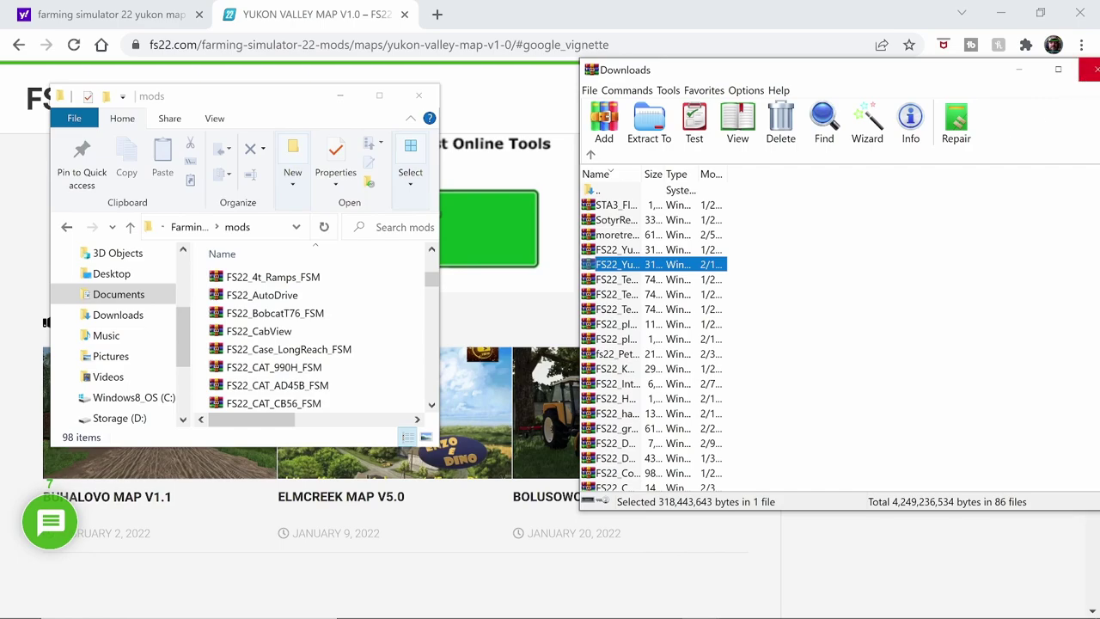
{"action": "left_click", "coordinate": [1094, 70]}
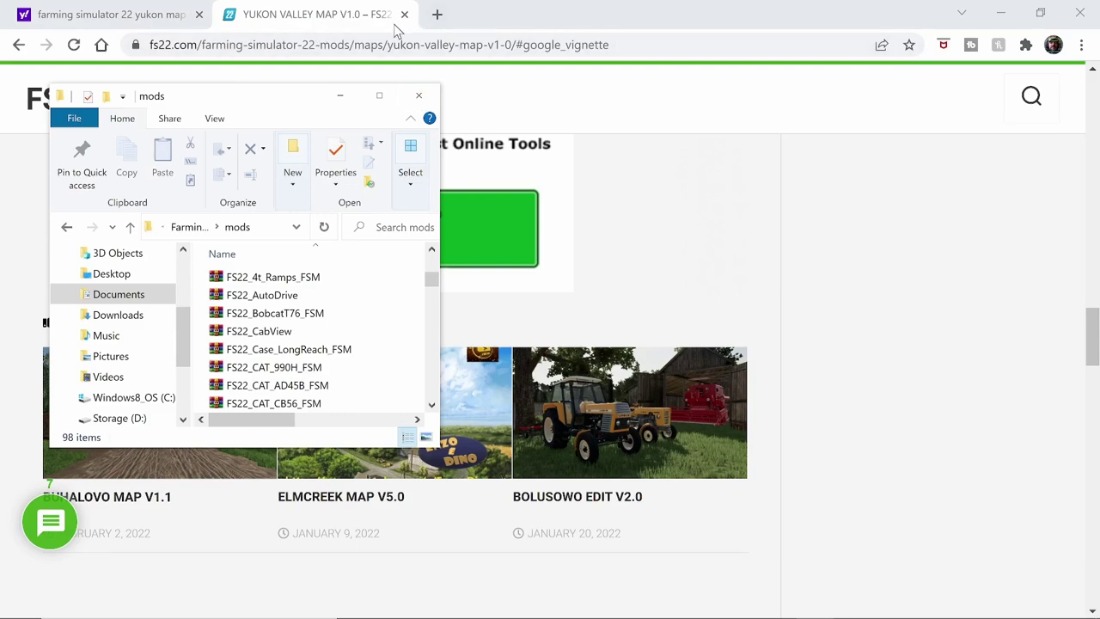
Close the Downloads archive and mods folder windows, then launch Farming Simulator 22 from its desktop shortcut.
{"action": "left_click", "coordinate": [1079, 19]}
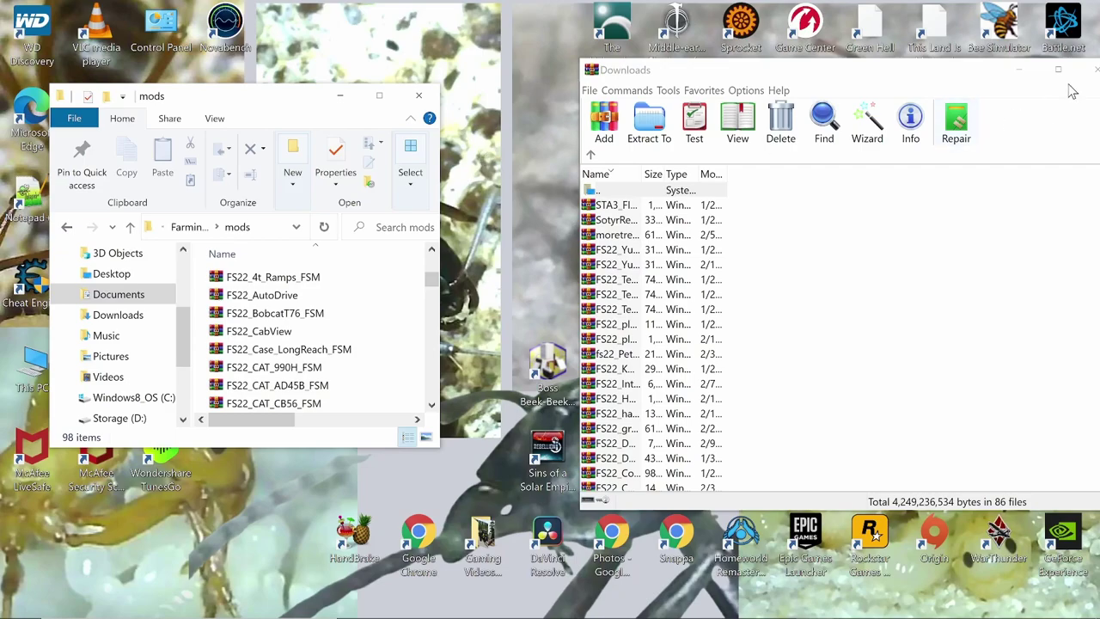
{"action": "left_click", "coordinate": [1090, 74]}
{"action": "left_click", "coordinate": [418, 95]}
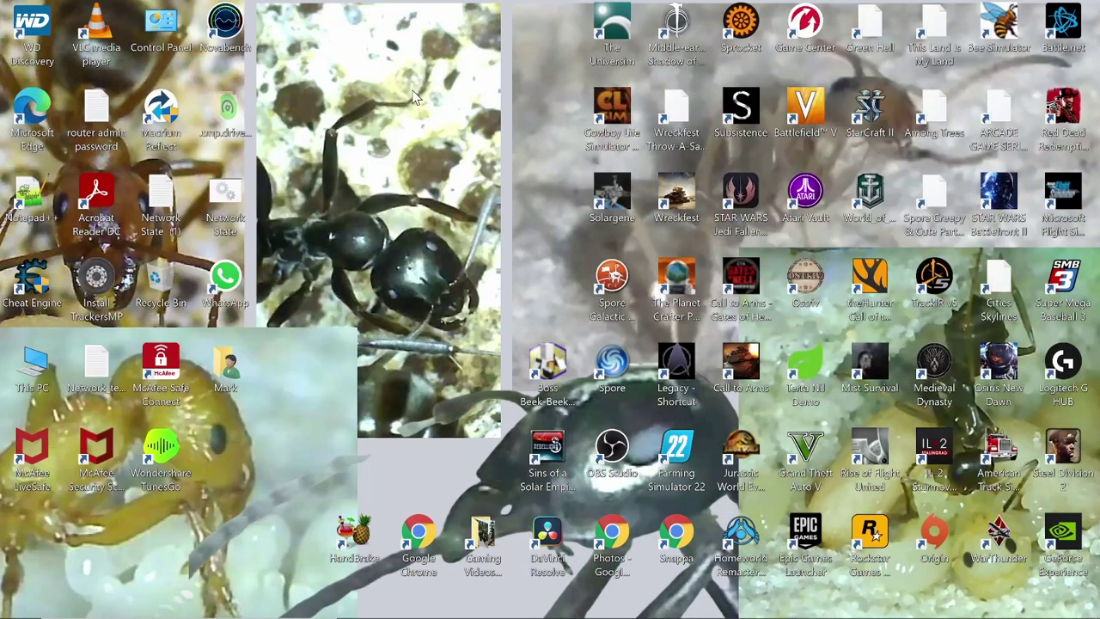
{"action": "double_click", "coordinate": [676, 456]}
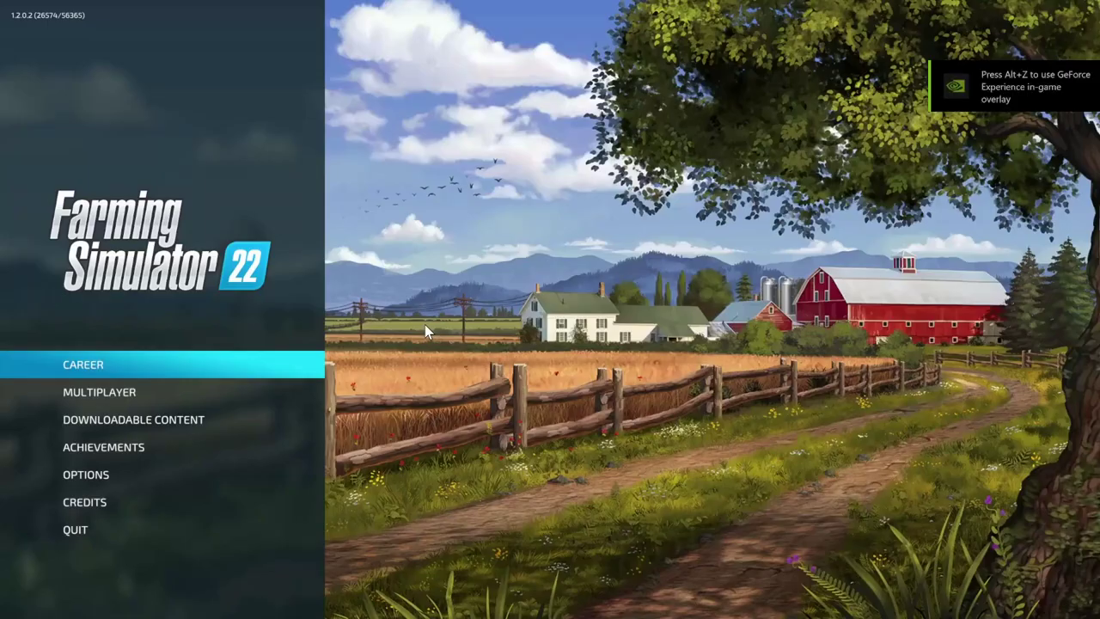
Open Downloadable Content's Installed tab and scroll down to Yukon Valley.
{"action": "left_click", "coordinate": [109, 414]}
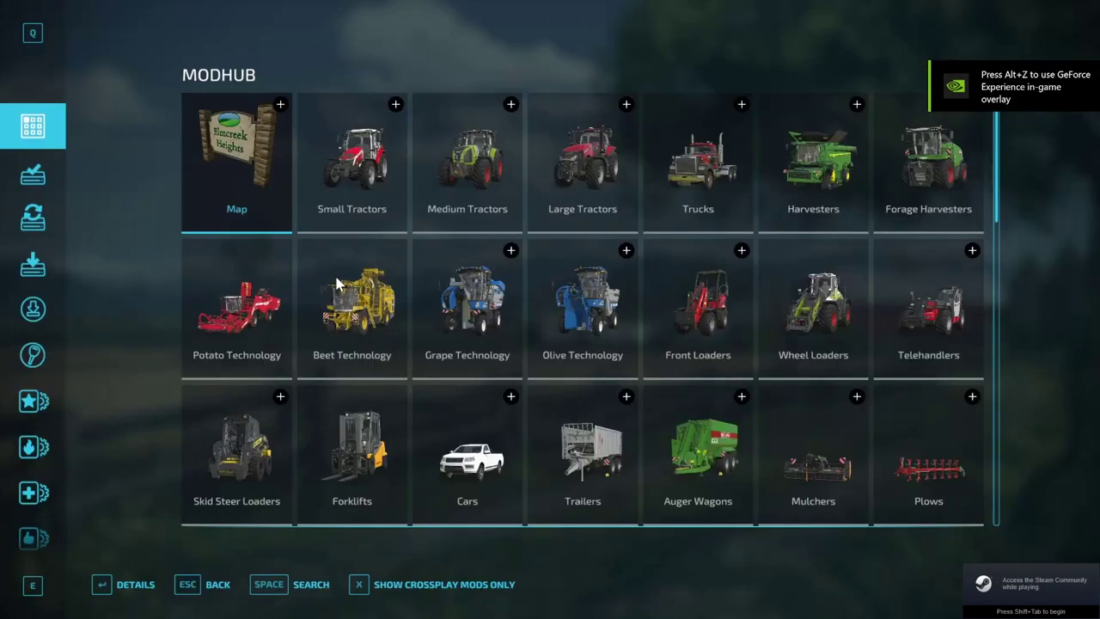
{"action": "left_click", "coordinate": [30, 178]}
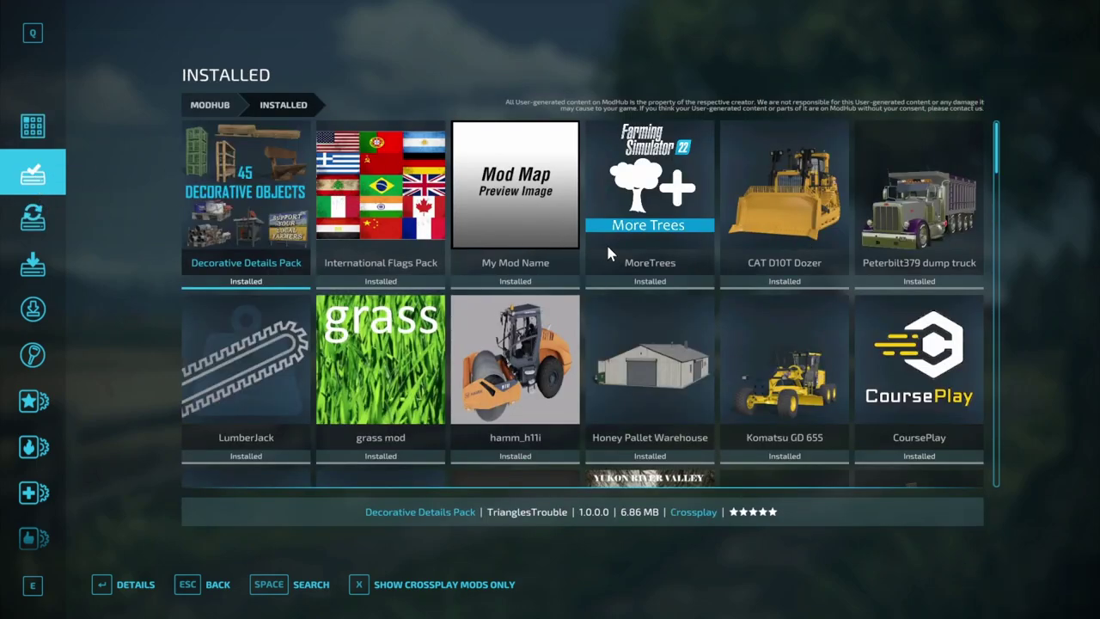
{"action": "scroll", "coordinate": [608, 249], "scroll_direction": "down", "scroll_amount": 3}
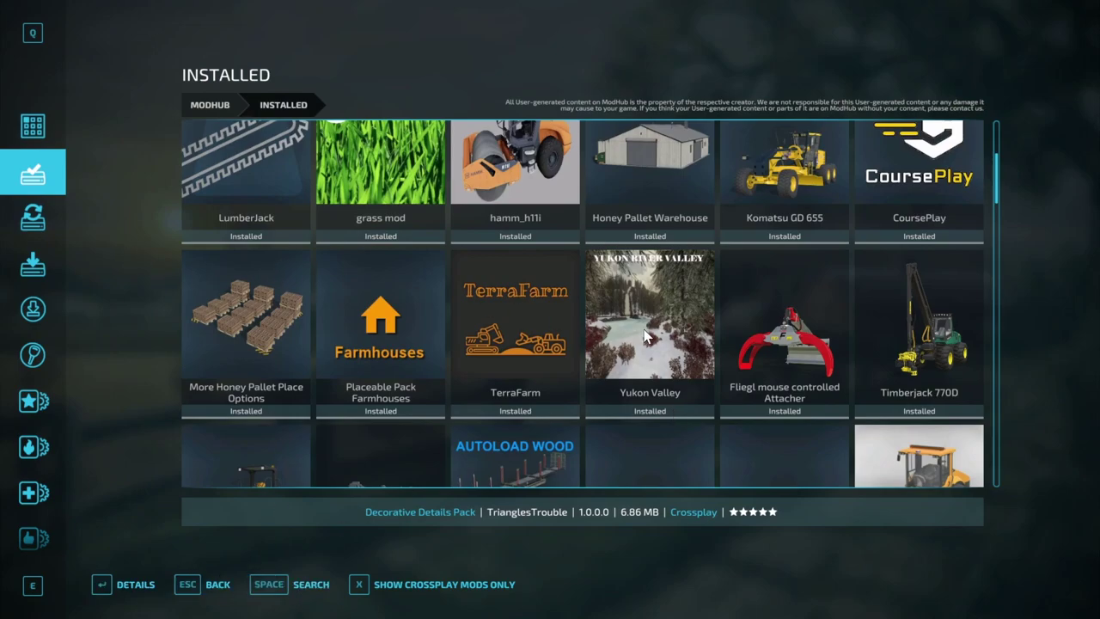
Start a Farm-Manager career in an empty slot, page through two maps, then back out to the main menu.
{"action": "left_click", "coordinate": [203, 591]}
{"action": "left_click", "coordinate": [159, 360]}
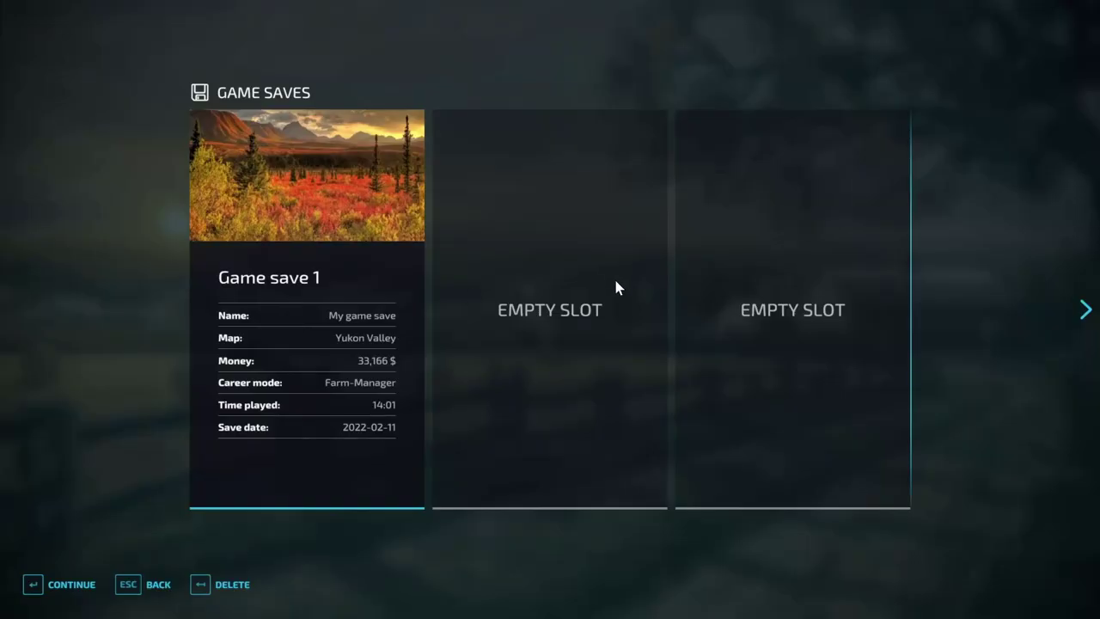
{"action": "left_click", "coordinate": [75, 587]}
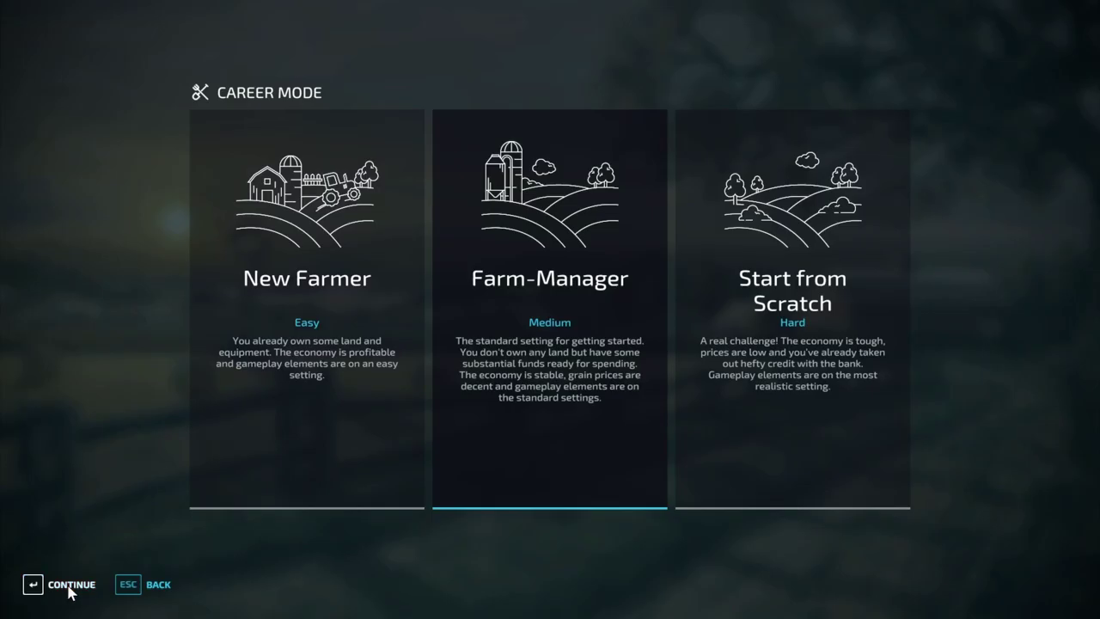
{"action": "left_click", "coordinate": [72, 585]}
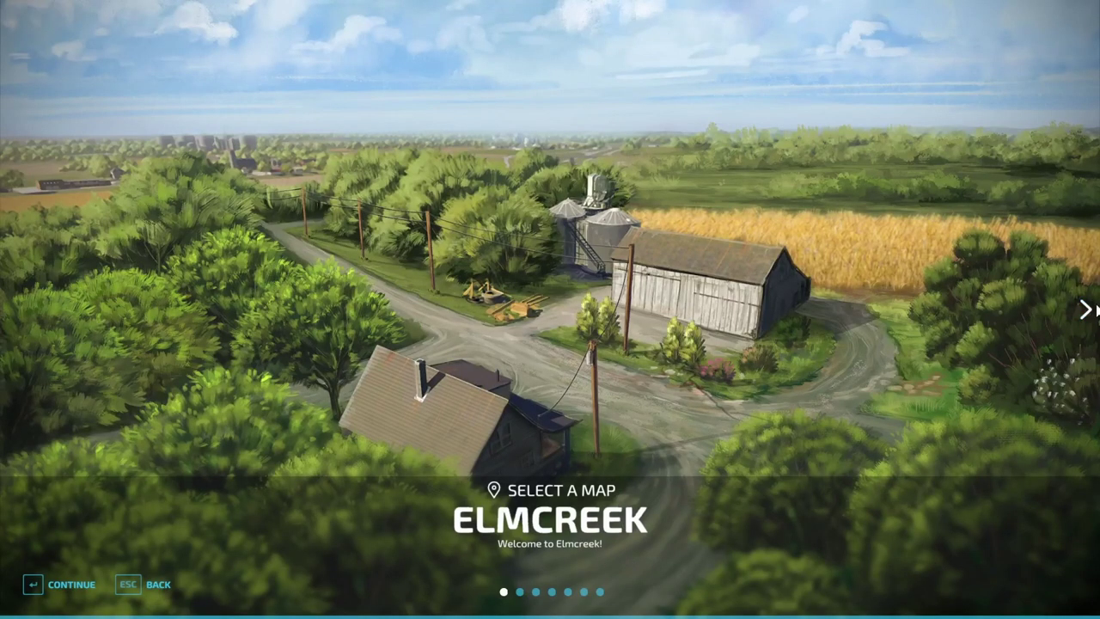
{"action": "left_click", "coordinate": [1085, 311]}
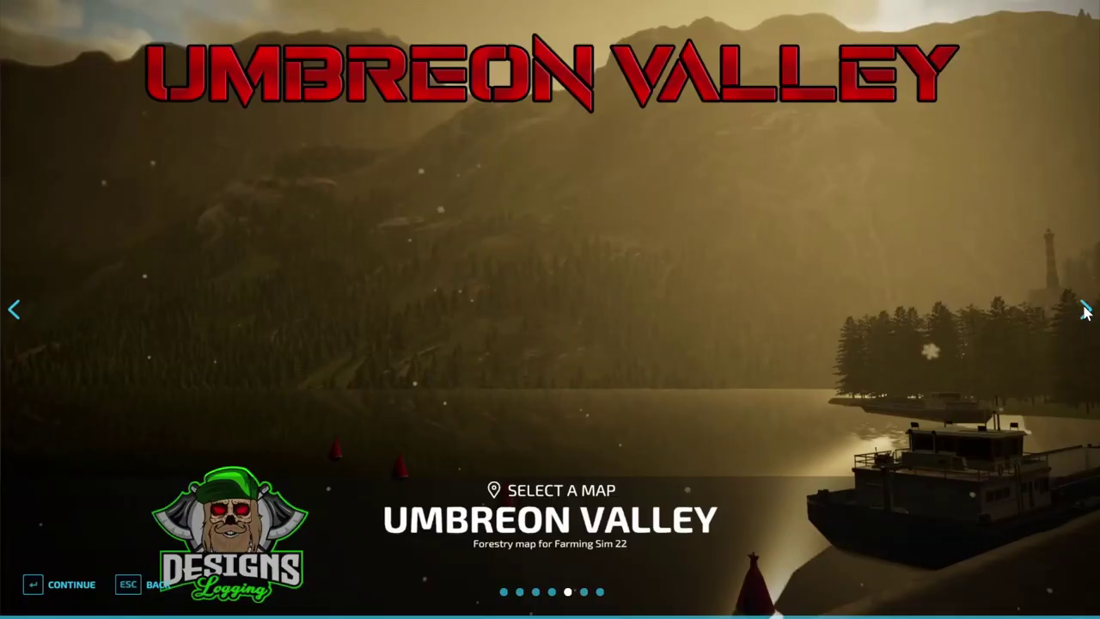
{"action": "left_click", "coordinate": [1086, 311]}
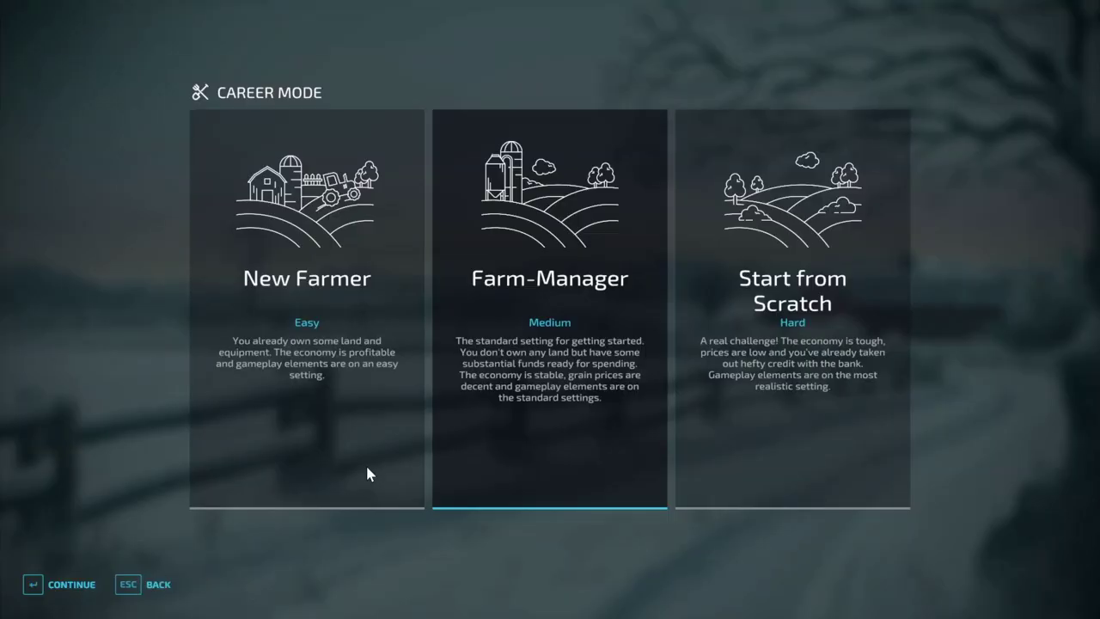
{"action": "left_click", "coordinate": [140, 592]}
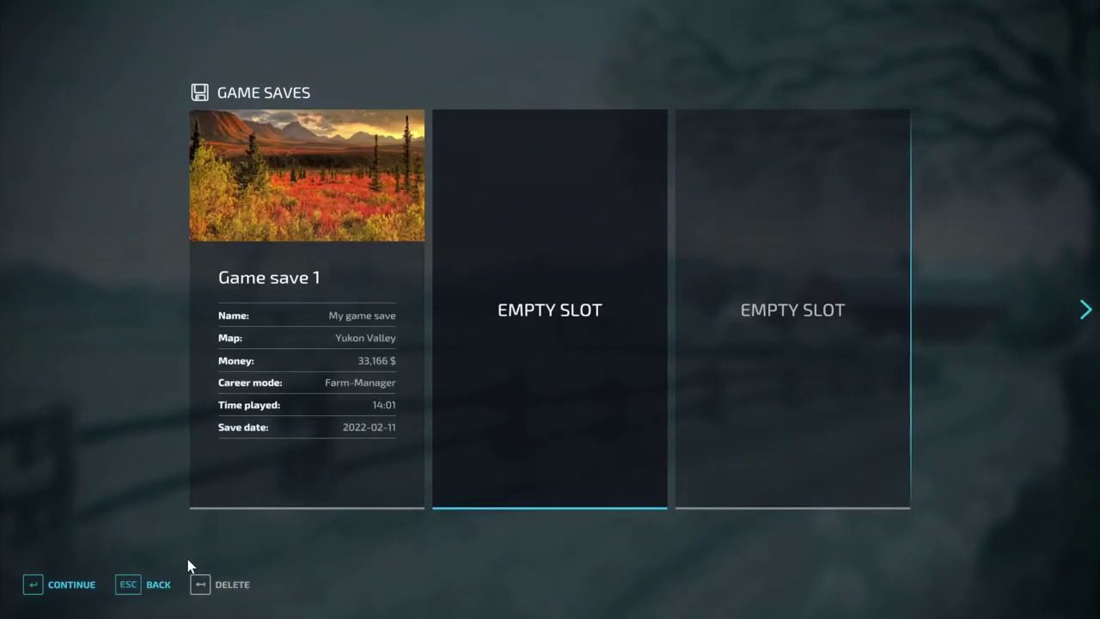
{"action": "left_click", "coordinate": [151, 592]}
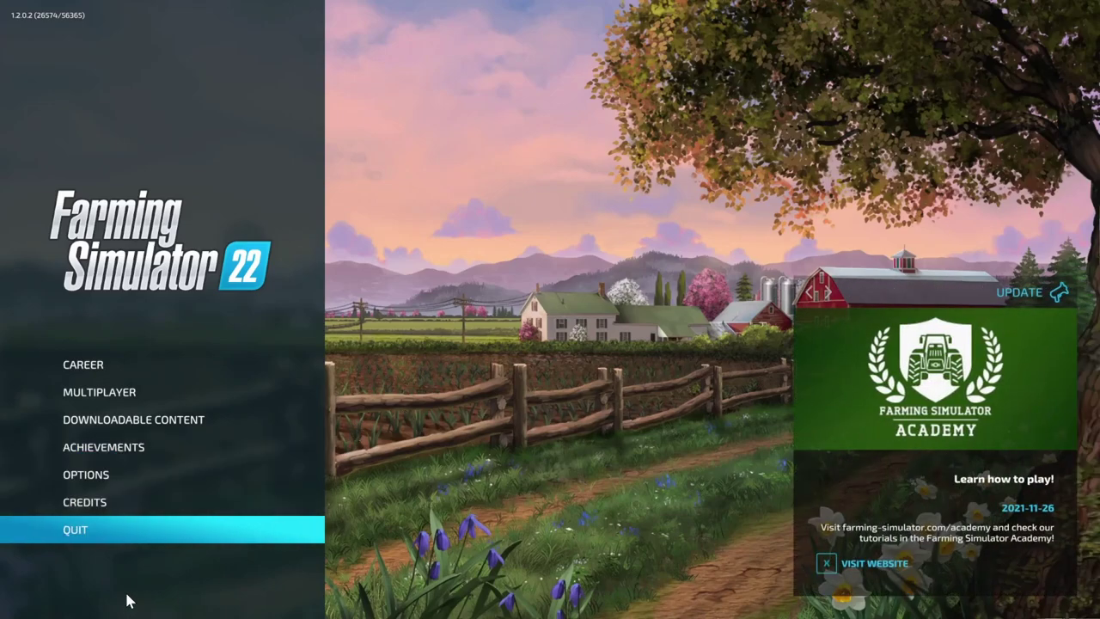
Choose Quit in the Farming Simulator 22 main menu to exit to the desktop.
{"action": "left_click", "coordinate": [85, 528]}
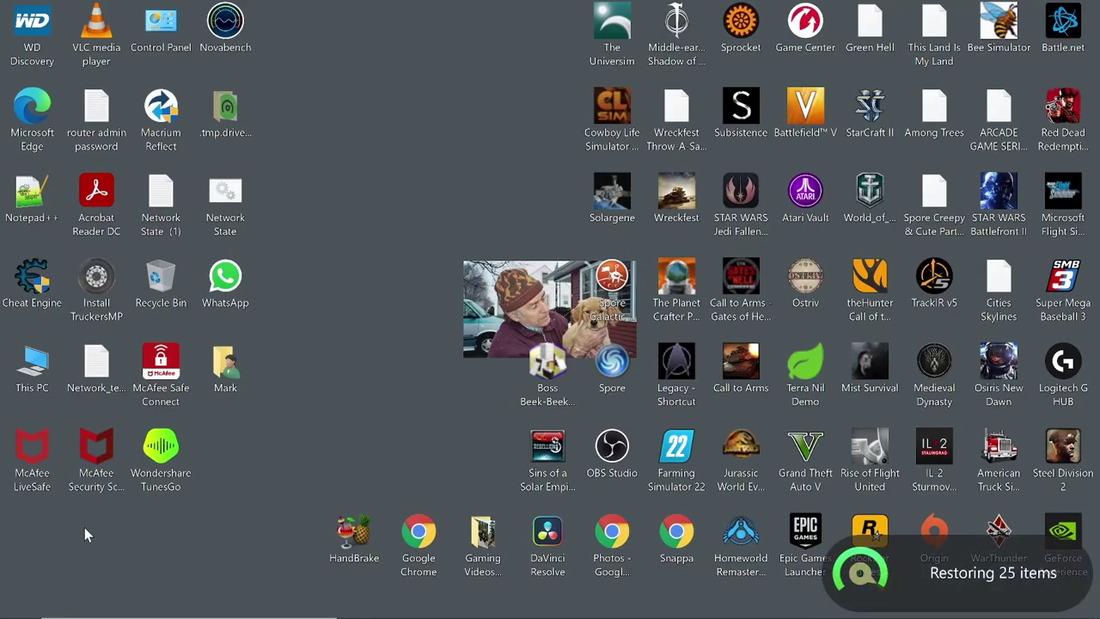